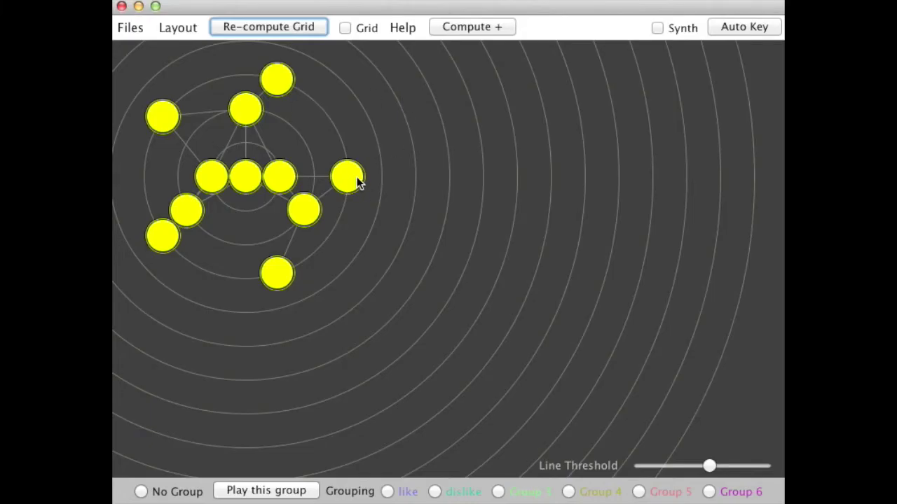
# Drag the right-hand node further right to start a second connected cluster
pyautogui.moveTo(357, 182); pyautogui.dragTo(439, 185)
# Rearrange the existing nodes, spreading the middle ones apart and pulling the upper ones toward the centre
pyautogui.moveTo(313, 219); pyautogui.dragTo(415, 273)
pyautogui.moveTo(281, 276); pyautogui.dragTo(346, 326)
pyautogui.moveTo(281, 180); pyautogui.dragTo(334, 274)
pyautogui.moveTo(246, 180); pyautogui.dragTo(352, 206)
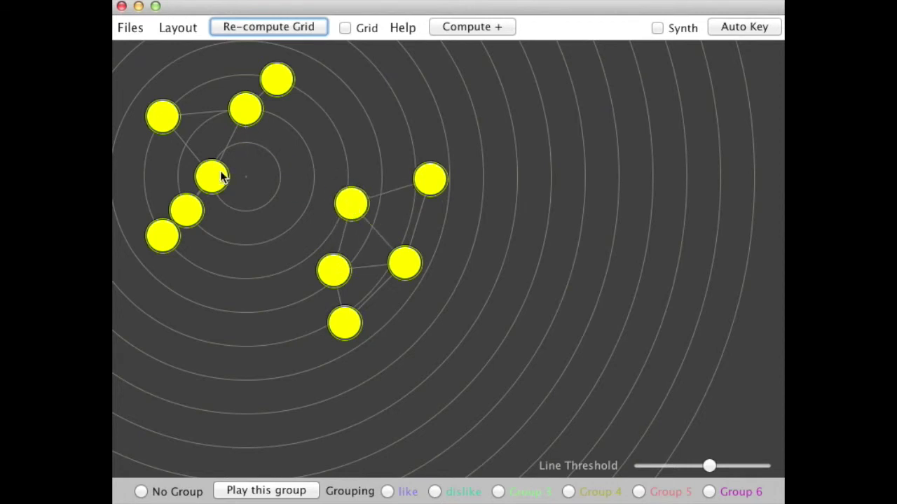
pyautogui.moveTo(220, 176)
pyautogui.mouseDown()
pyautogui.moveTo(298, 212)
pyautogui.moveTo(298, 225)
pyautogui.mouseUp()
pyautogui.moveTo(196, 207); pyautogui.dragTo(241, 208)
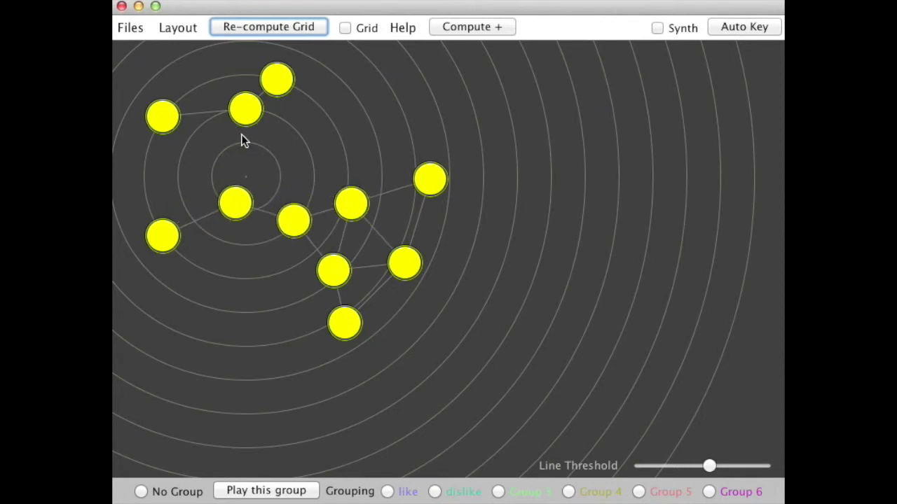
pyautogui.moveTo(245, 110); pyautogui.dragTo(193, 171)
pyautogui.moveTo(289, 79); pyautogui.dragTo(252, 120)
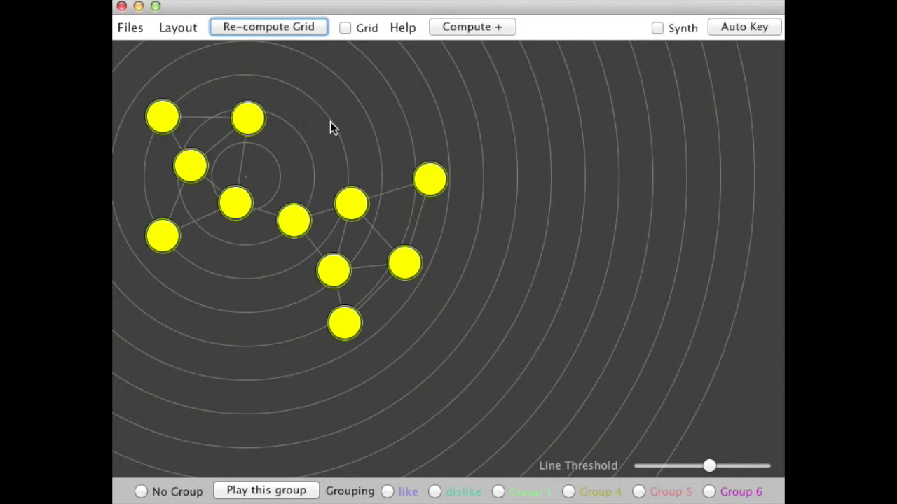
# Add four nodes at lower left, far left, bottom right and right, and toggle the Grid checkbox
pyautogui.click(218, 285)
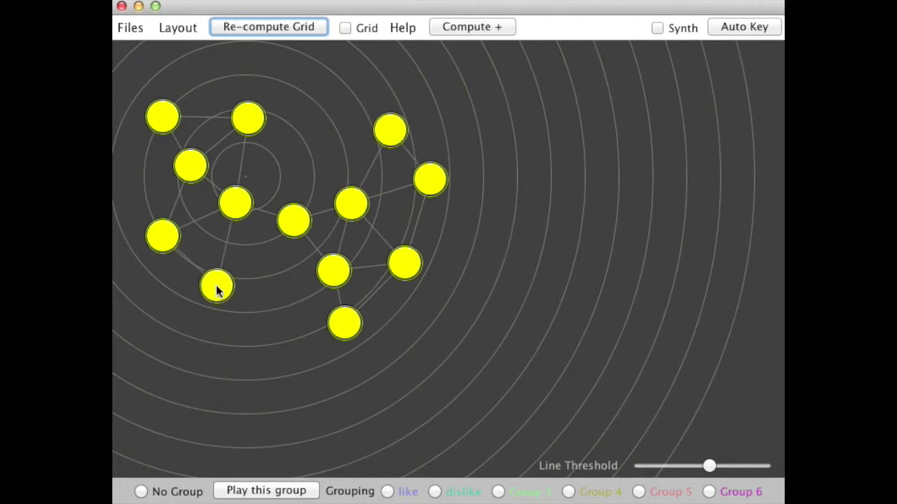
pyautogui.click(136, 186)
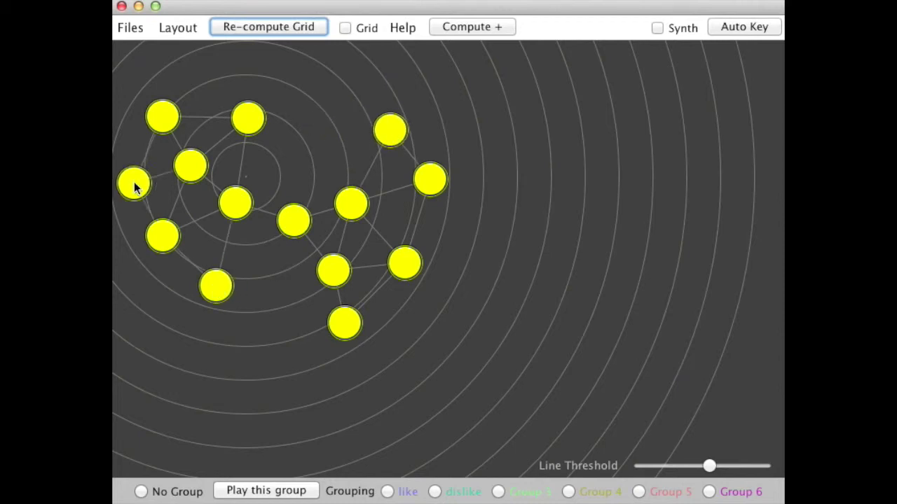
pyautogui.click(432, 317)
pyautogui.click(471, 215)
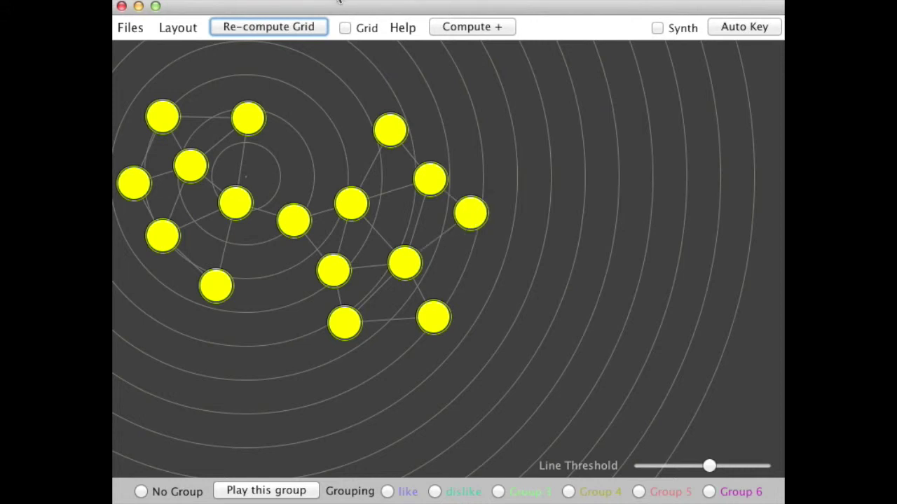
pyautogui.click(344, 28)
pyautogui.click(344, 29)
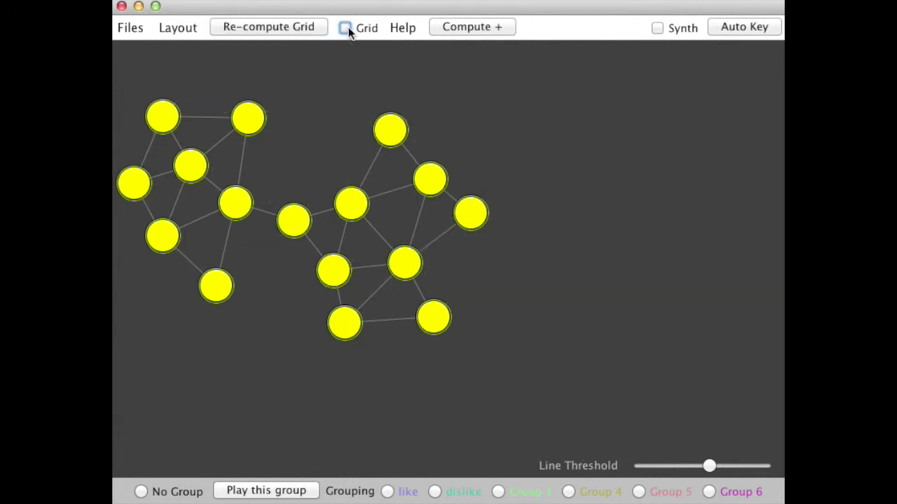
# Add five more nodes at upper right, top, lower left, between clusters and lower middle
pyautogui.click(464, 123)
pyautogui.click(216, 64)
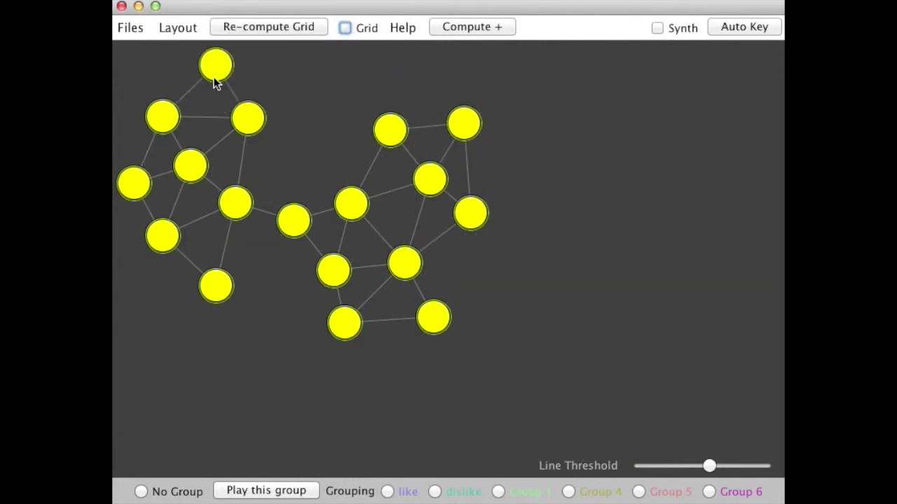
pyautogui.click(144, 293)
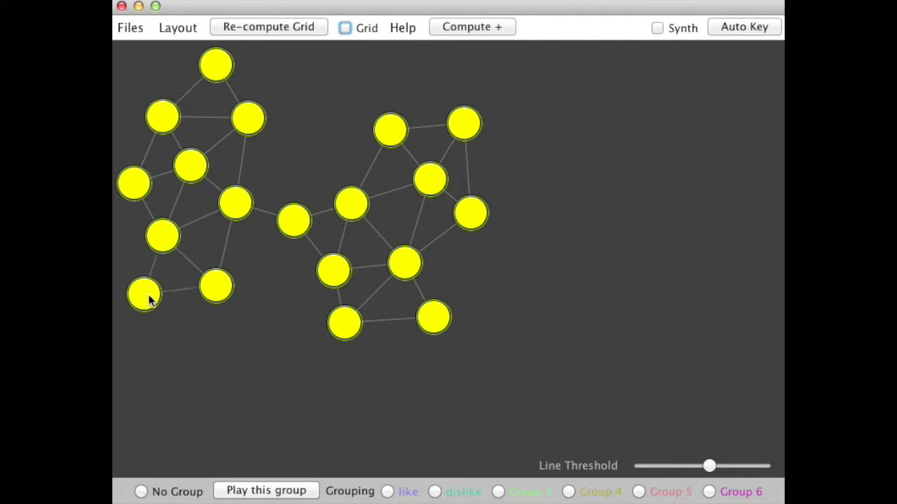
pyautogui.click(291, 156)
pyautogui.click(278, 266)
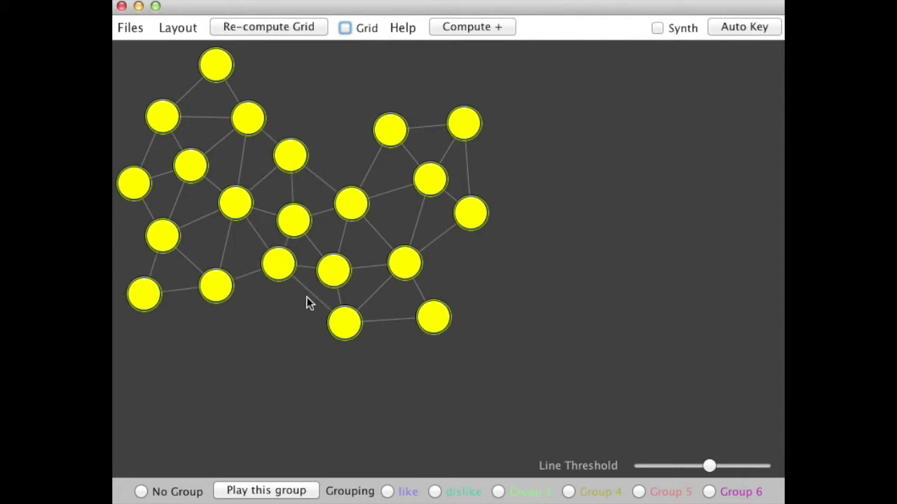
# Recompute the similarity colours and add the top-right and centre nodes to Group 3
pyautogui.click(283, 32)
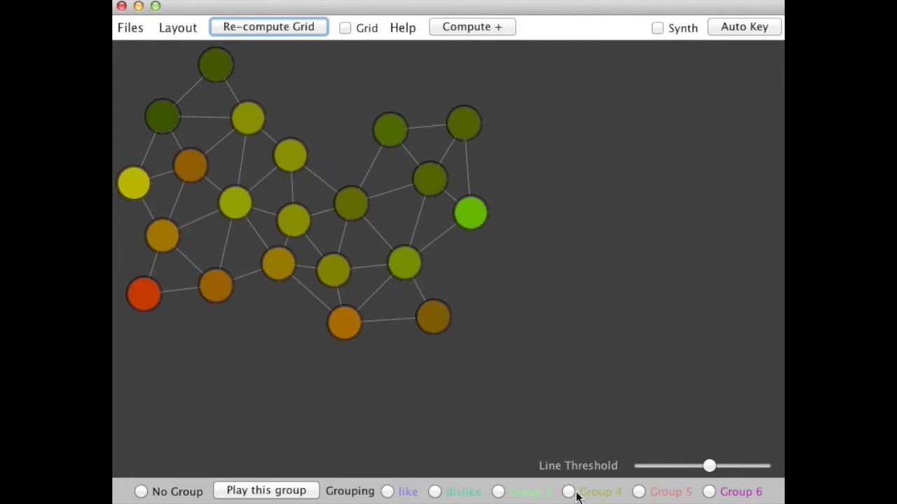
pyautogui.click(498, 492)
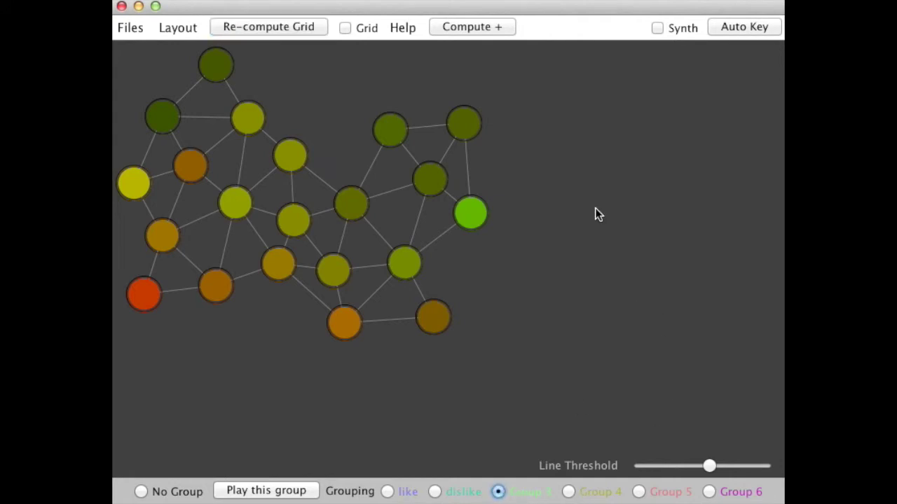
pyautogui.click(457, 128)
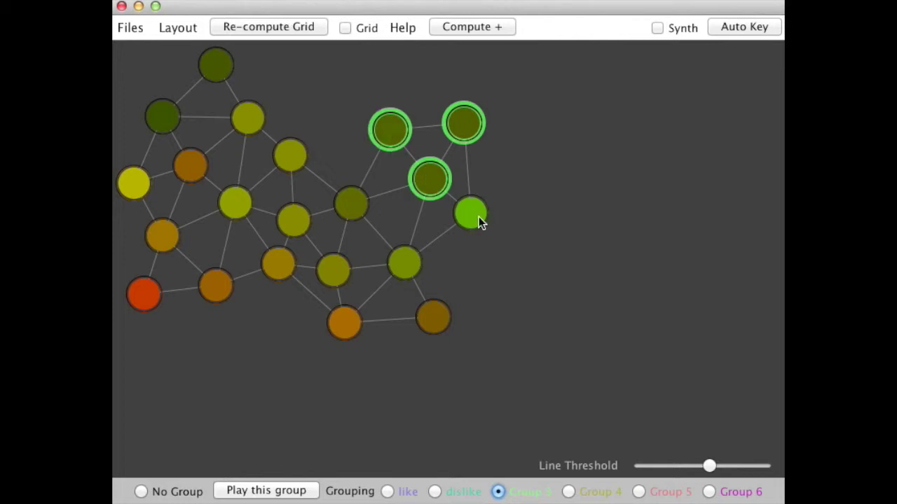
pyautogui.click(351, 203)
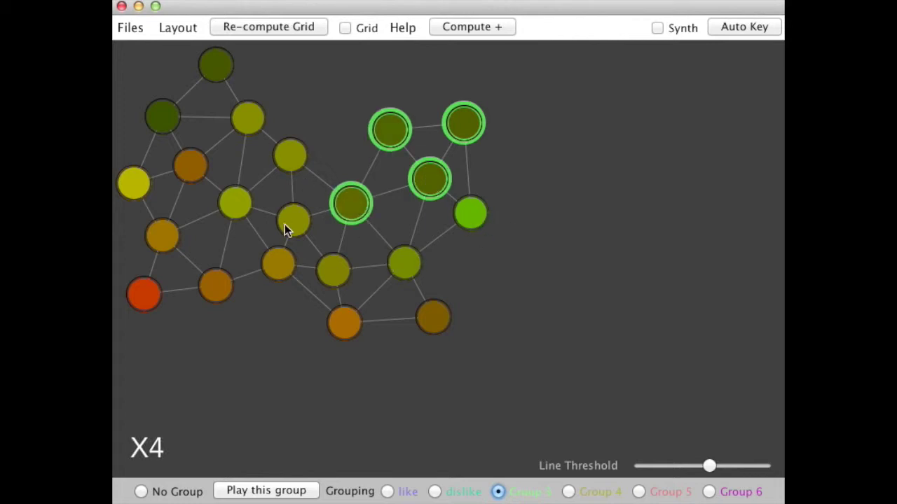
# Make Group 5 active and add six central and left-side nodes to it
pyautogui.click(638, 491)
pyautogui.click(332, 270)
pyautogui.click(293, 221)
pyautogui.click(290, 155)
pyautogui.click(247, 117)
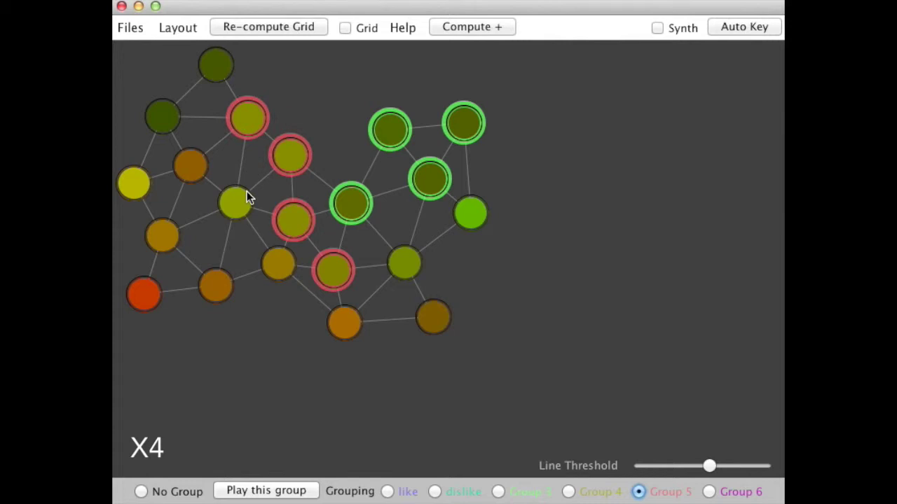
pyautogui.click(235, 202)
pyautogui.click(278, 264)
# Add six more left-edge and lower nodes to Group 5, then recompute the grid
pyautogui.click(215, 285)
pyautogui.click(162, 236)
pyautogui.click(191, 166)
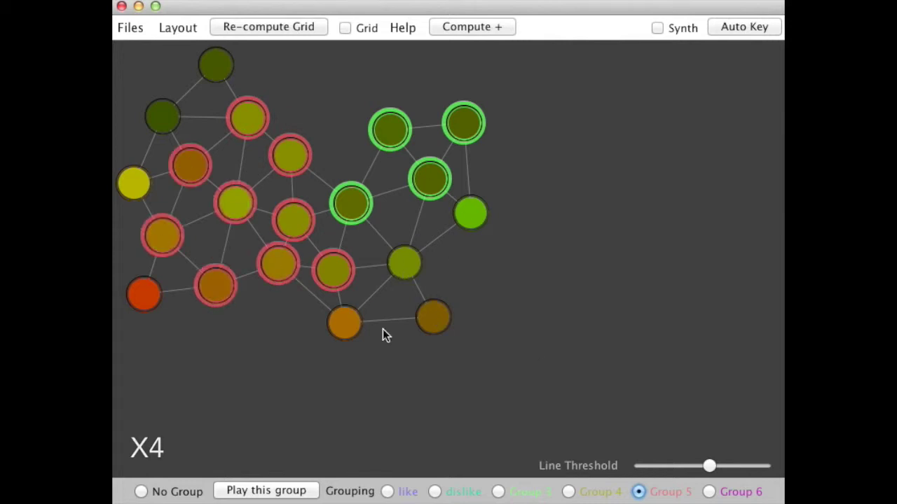
pyautogui.click(344, 322)
pyautogui.click(143, 295)
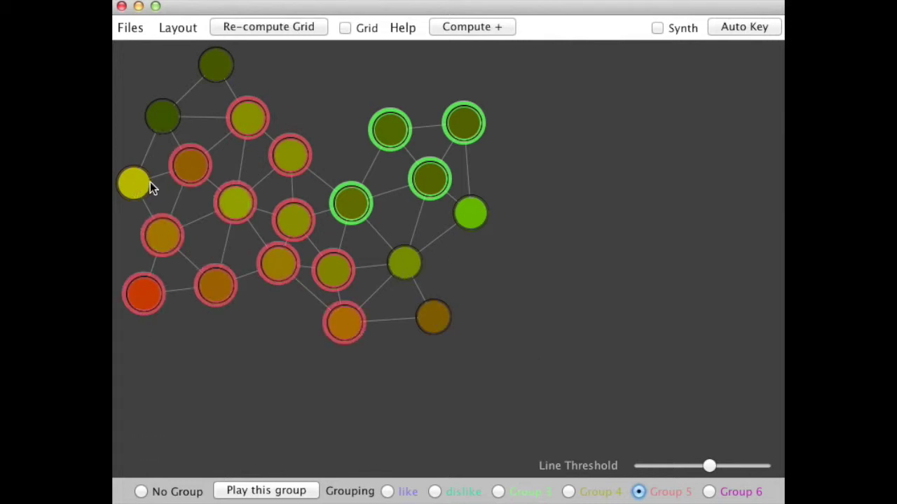
pyautogui.click(147, 186)
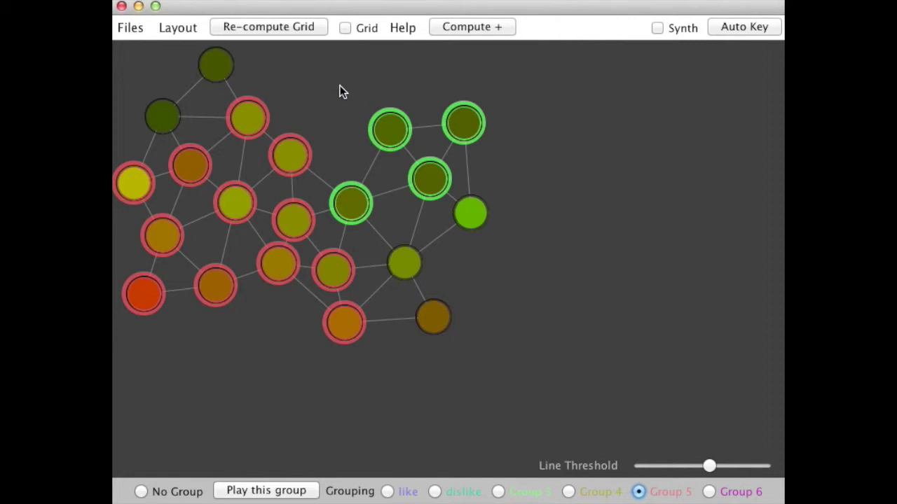
pyautogui.click(304, 28)
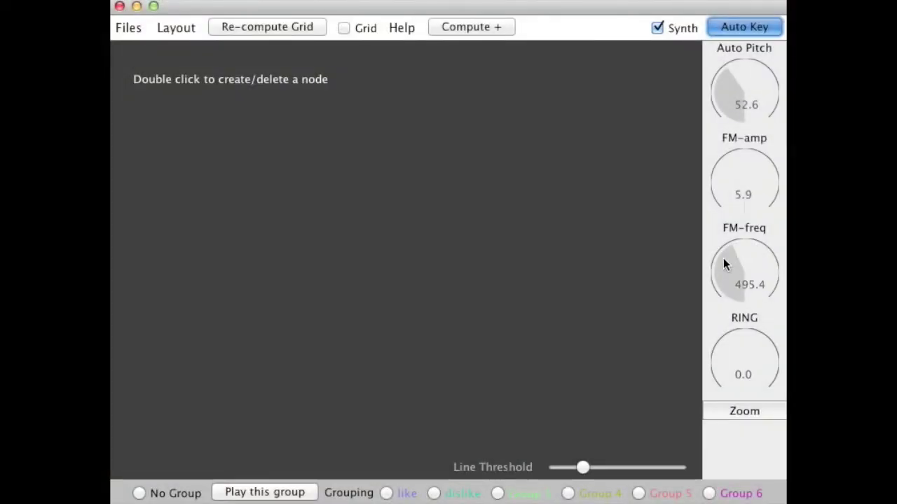
# Lower FM-freq to 1.6, raise RING to 3.4, and turn off Auto Key
pyautogui.click(727, 262)
pyautogui.click(750, 352)
pyautogui.click(767, 360)
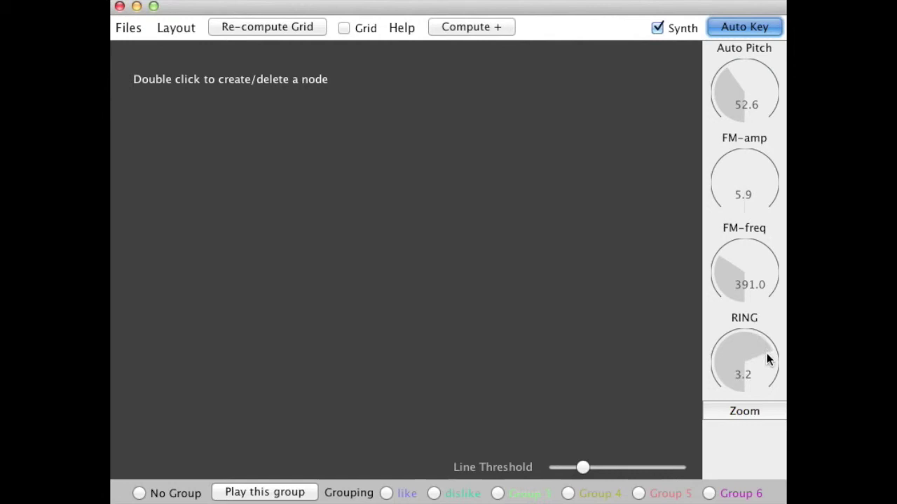
pyautogui.click(768, 370)
pyautogui.click(744, 25)
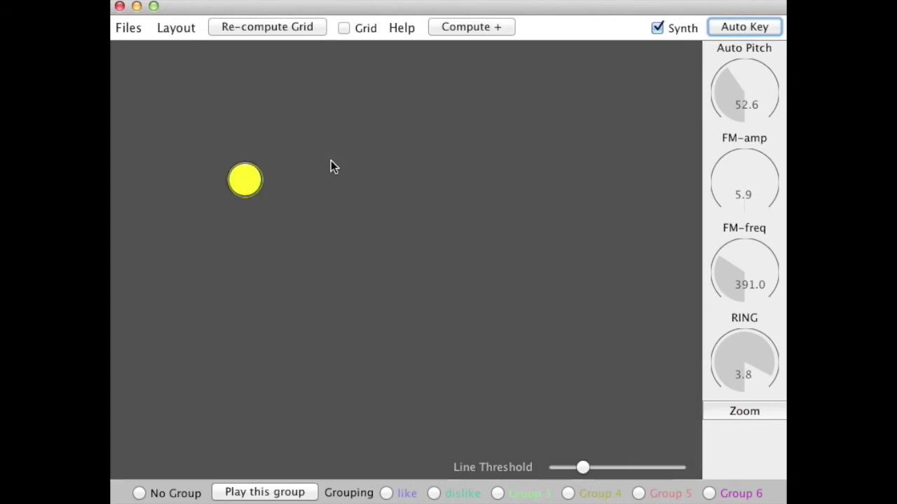
# Create a first cluster of five linked sound nodes in the centre of the canvas
pyautogui.click(316, 252)
pyautogui.click(286, 234)
pyautogui.click(401, 235)
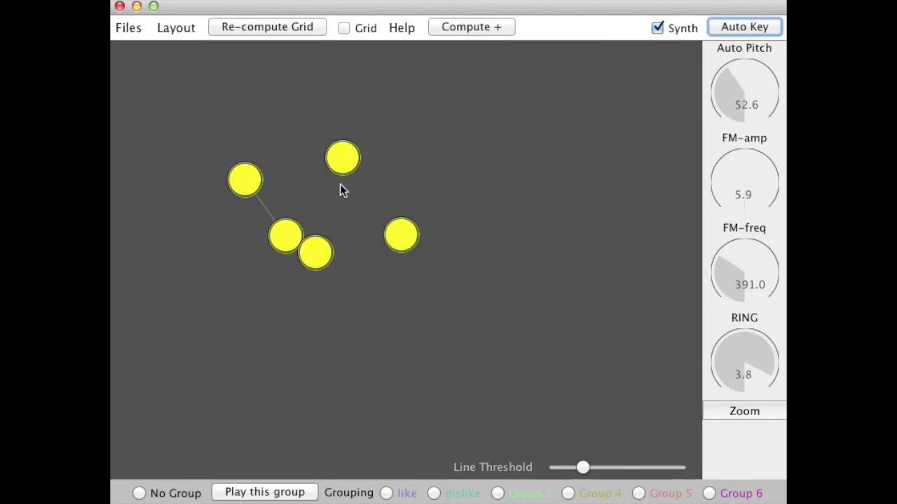
pyautogui.click(340, 185)
pyautogui.click(320, 209)
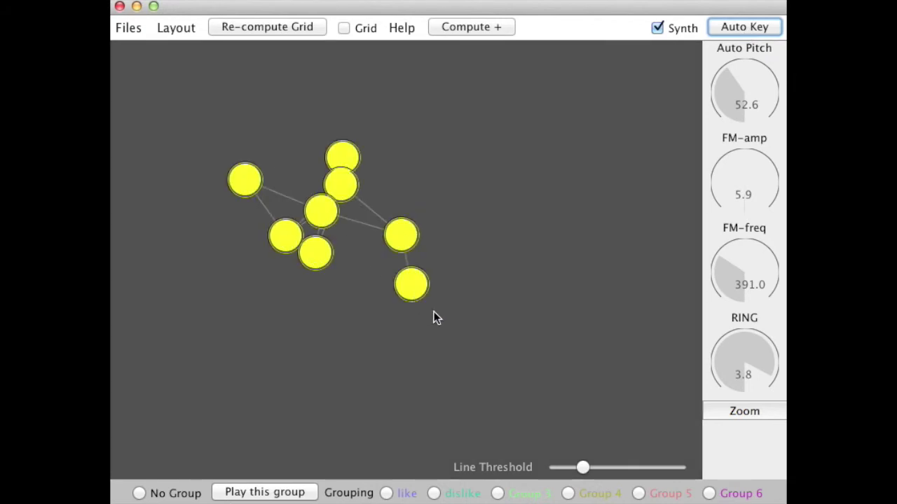
# Add five nodes in a right-hand cluster and recompute the grid to shade them green
pyautogui.click(469, 285)
pyautogui.click(449, 245)
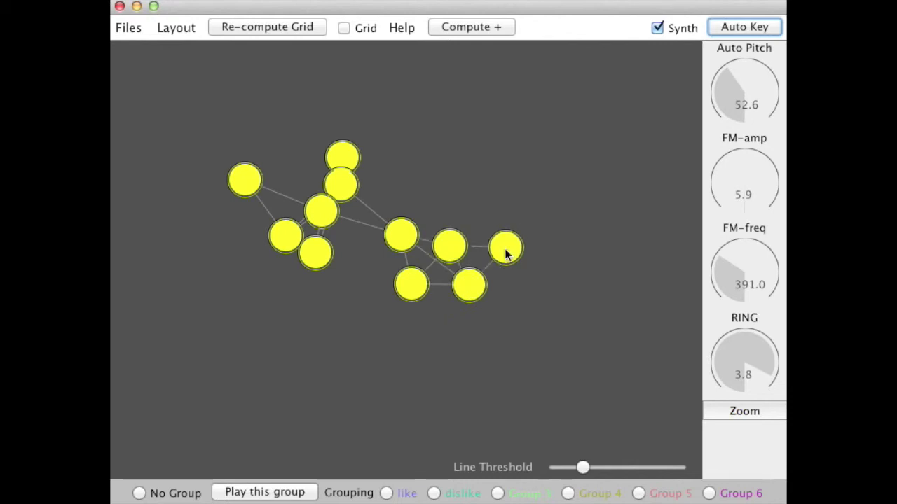
pyautogui.click(497, 293)
pyautogui.click(473, 325)
pyautogui.click(430, 332)
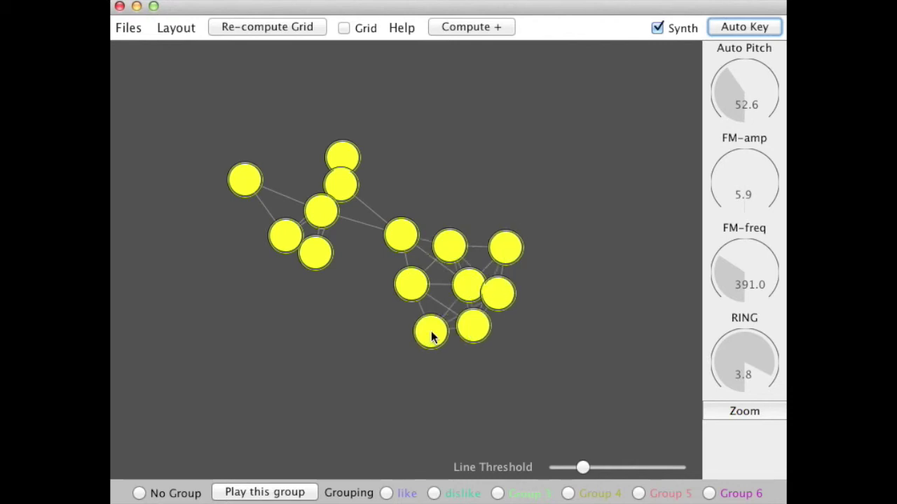
pyautogui.click(266, 29)
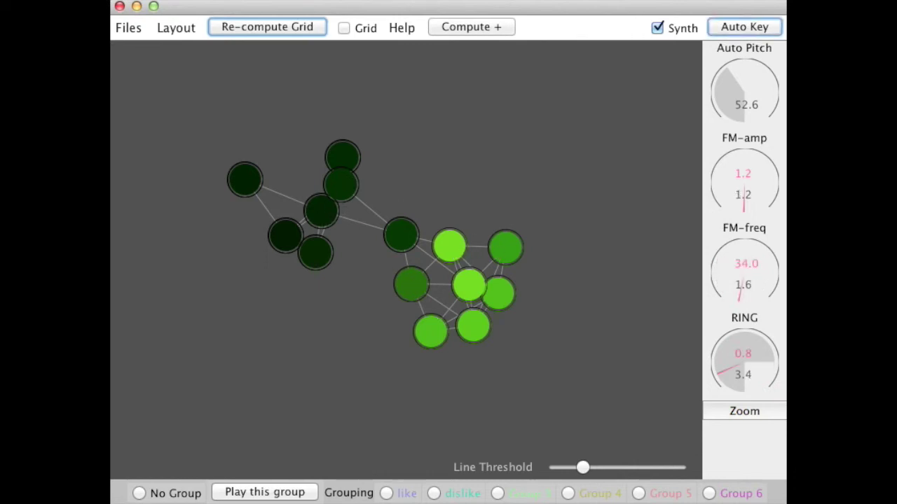
pyautogui.click(161, 28)
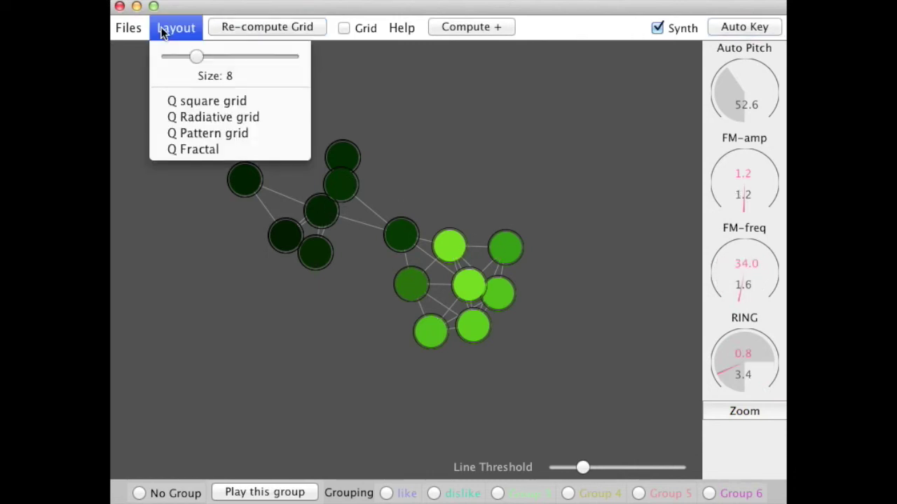
# Switch to the Q Pattern grid layout, recompute its colours, and select the 'like' group
pyautogui.click(248, 136)
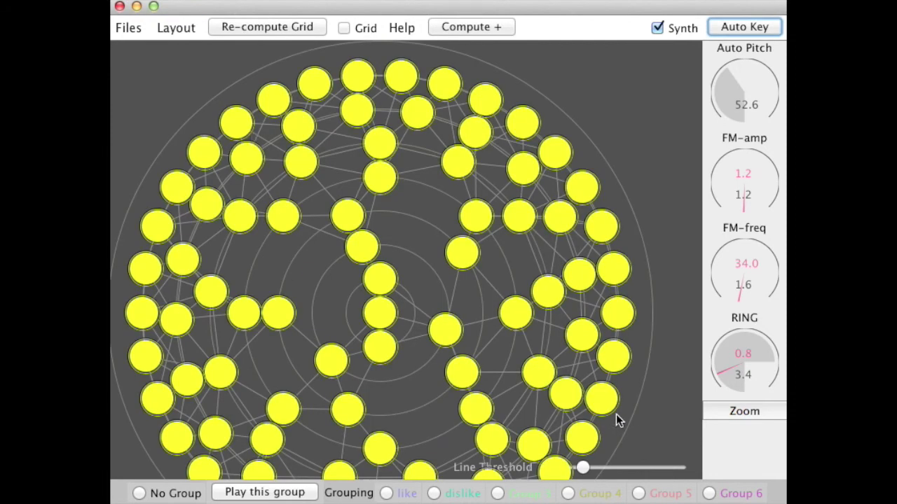
pyautogui.click(276, 28)
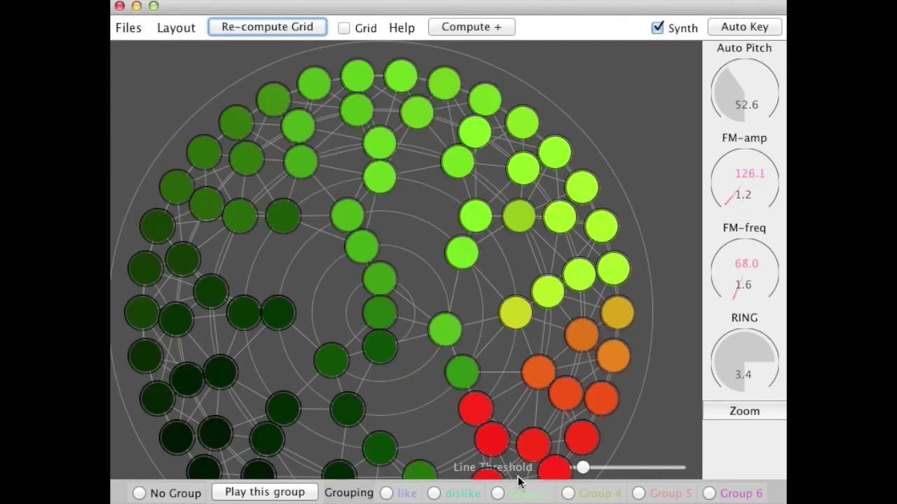
pyautogui.click(386, 493)
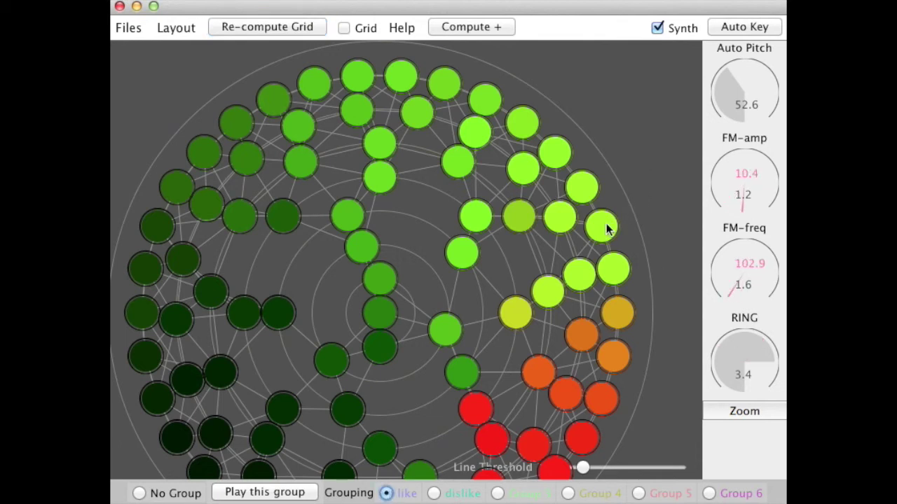
# Mark four right-side nodes — two green, one gold, one orange — as liked
pyautogui.click(554, 222)
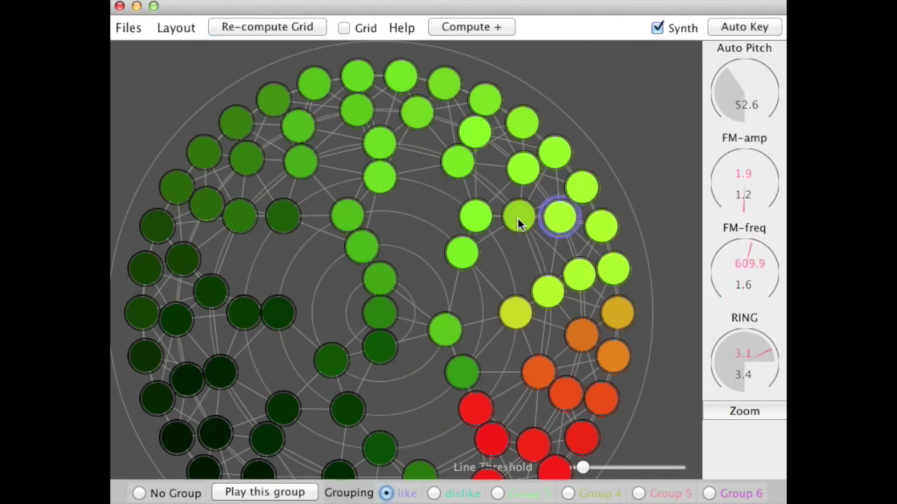
pyautogui.click(581, 282)
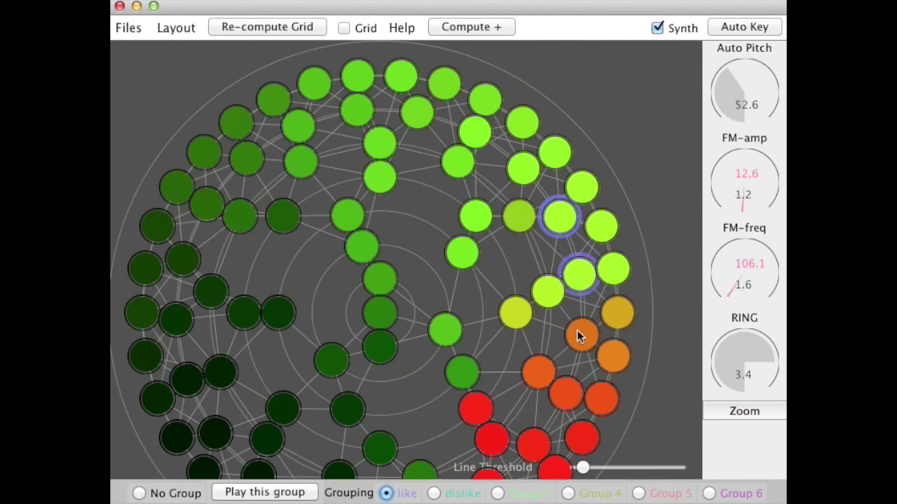
pyautogui.click(619, 314)
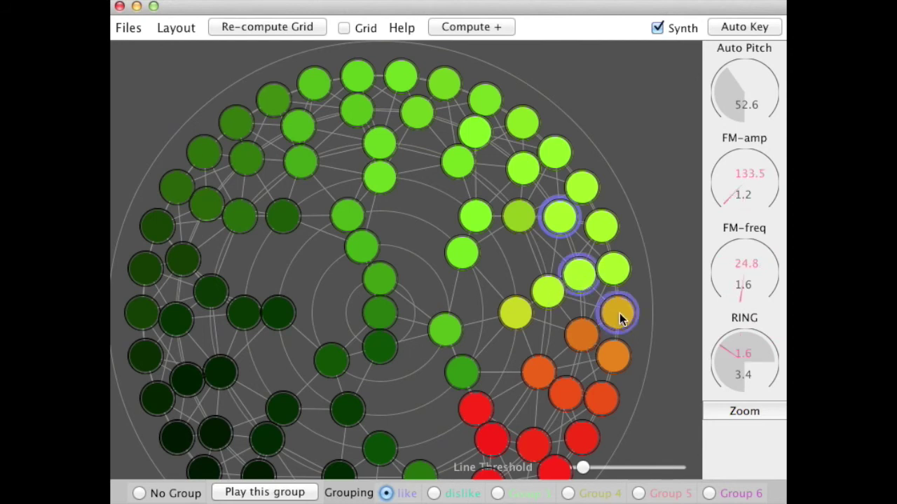
pyautogui.click(618, 365)
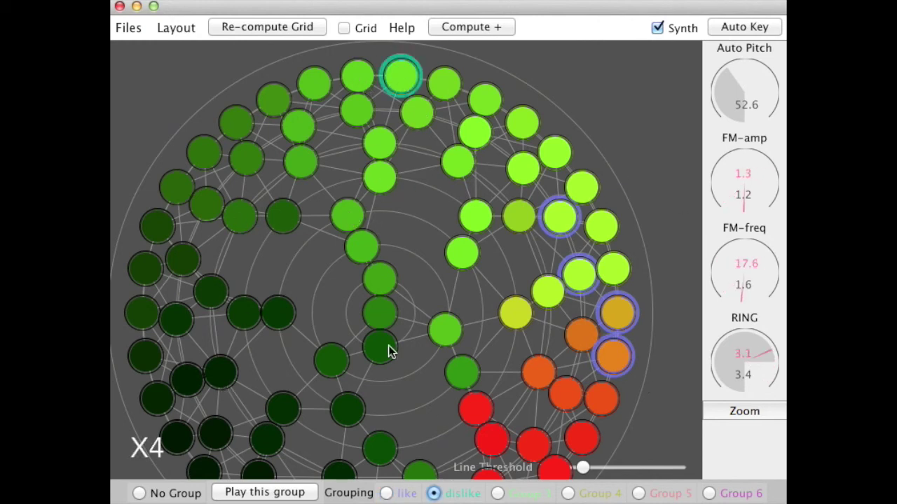
# Mark dark inner and left-edge nodes as disliked, then recompute the grid
pyautogui.click(333, 362)
pyautogui.click(143, 311)
pyautogui.click(145, 268)
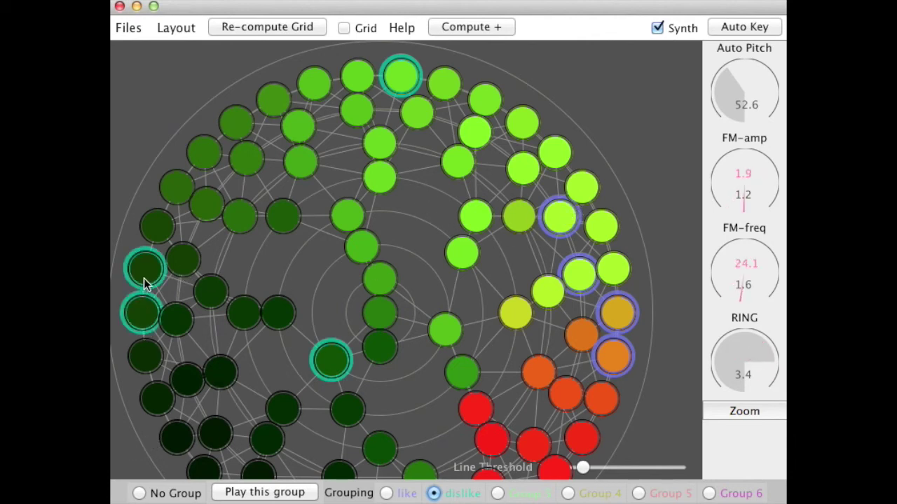
pyautogui.click(263, 27)
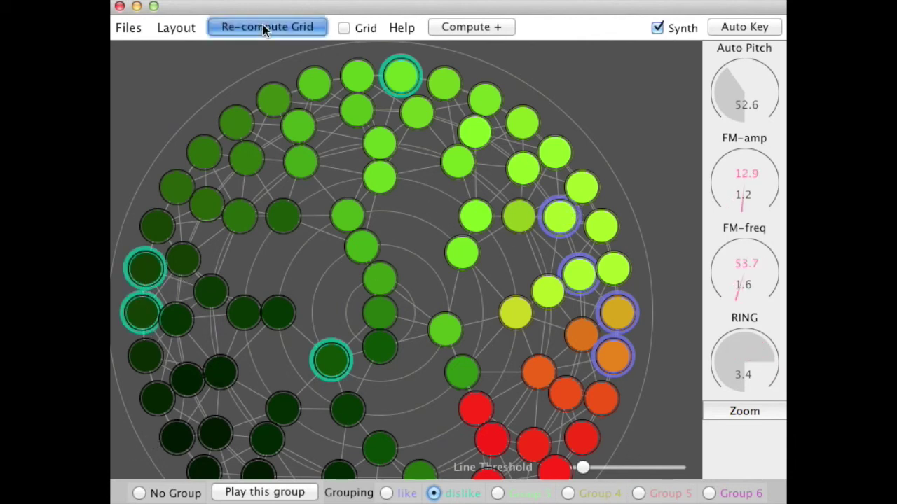